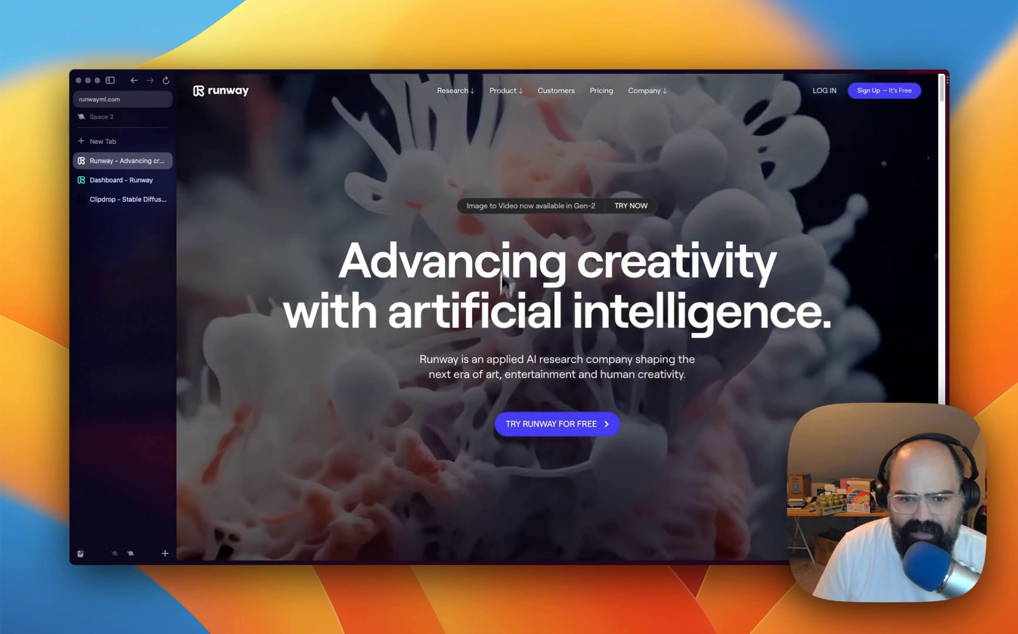
Show the Product dropdown in Runway's homepage navigation to see the AI Magic Tools.
mouse_move(487, 89)
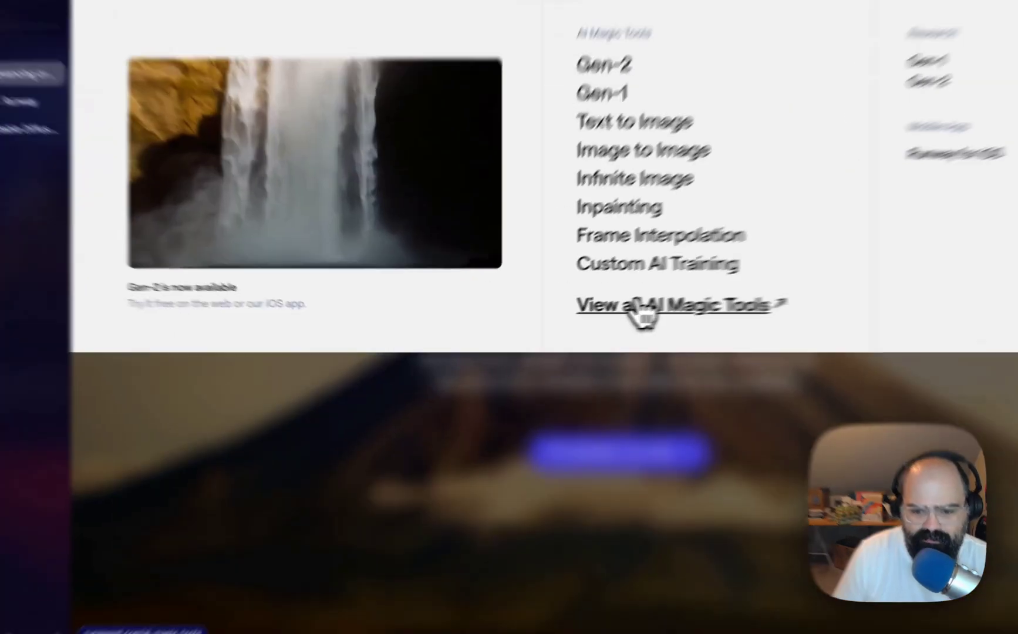
left_click(572, 321)
scroll(718, 281, "down", 10)
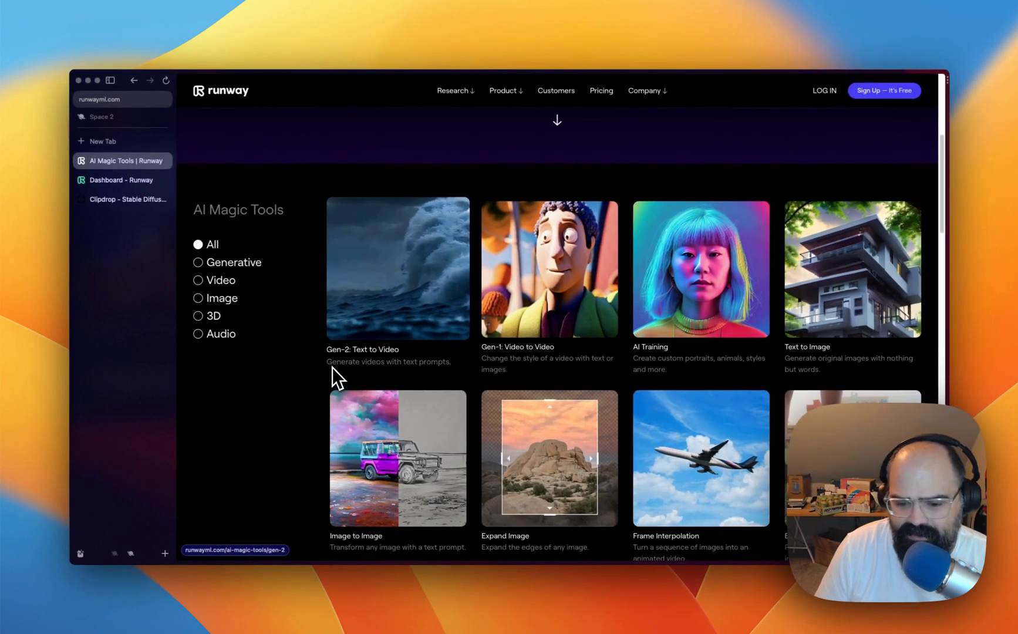
scroll(331, 366, "down", 3)
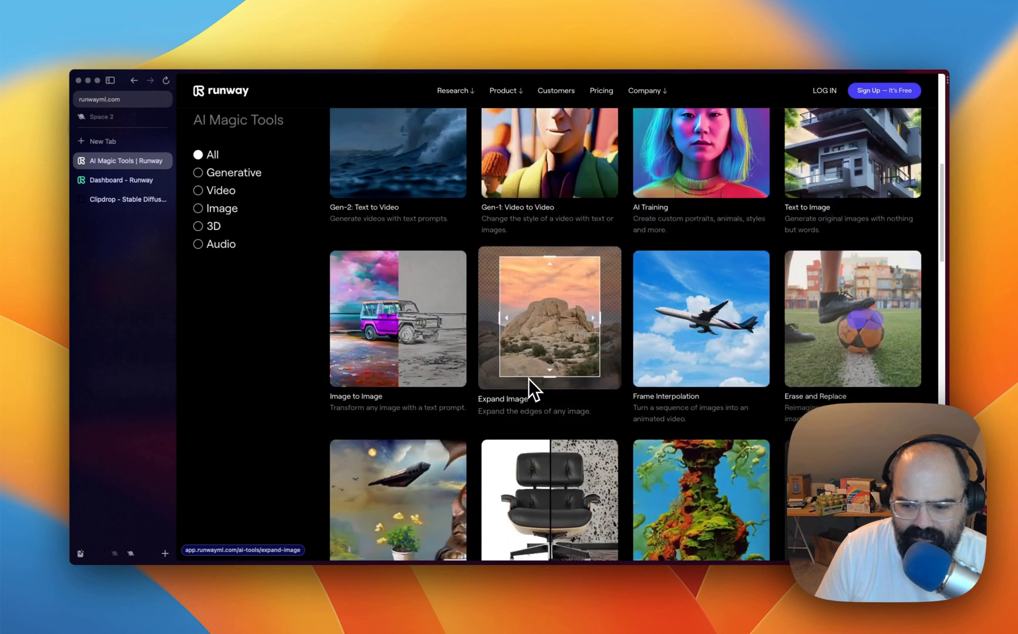
scroll(830, 327, "down", 3)
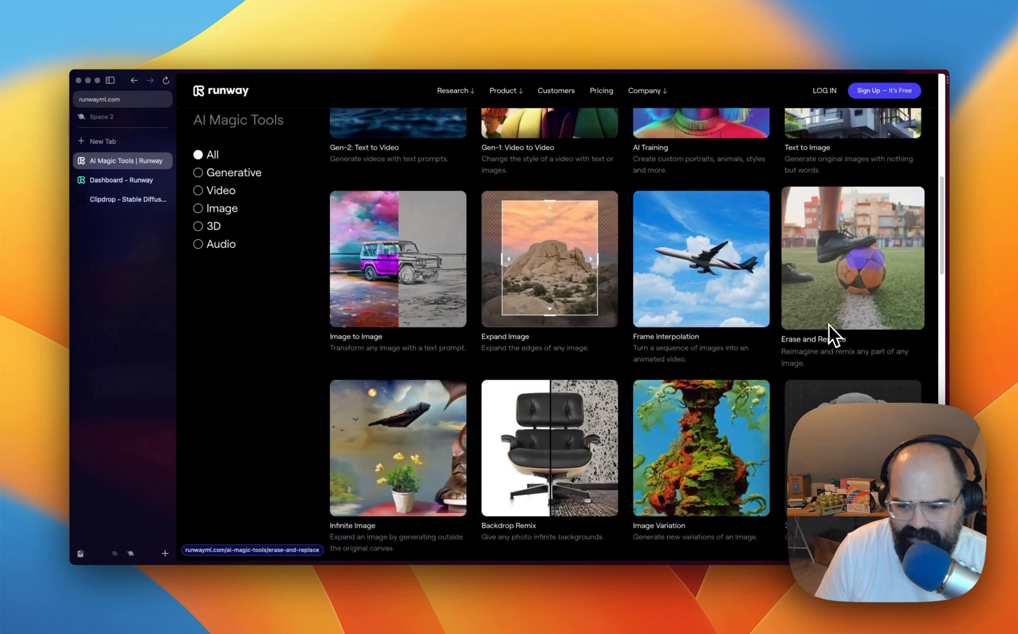
scroll(820, 308, "down", 2)
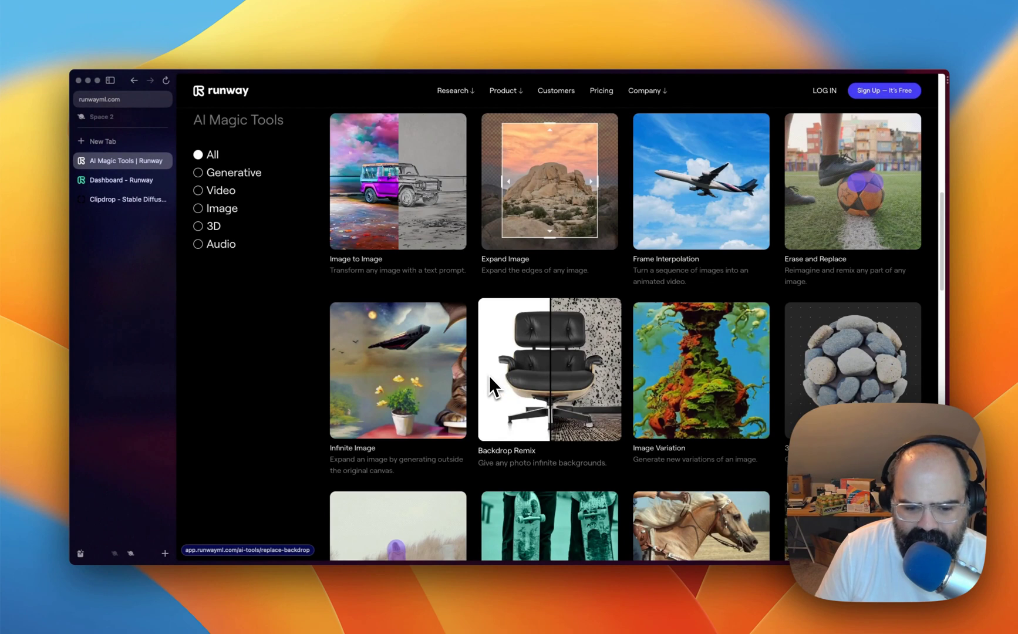
scroll(427, 395, "up", 3)
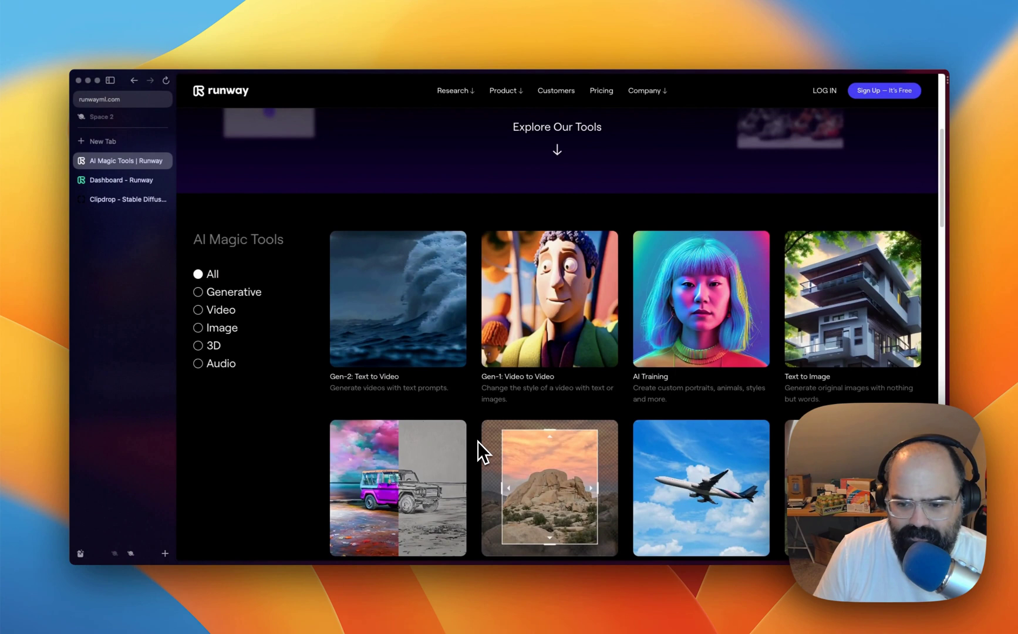
scroll(477, 442, "up", 5)
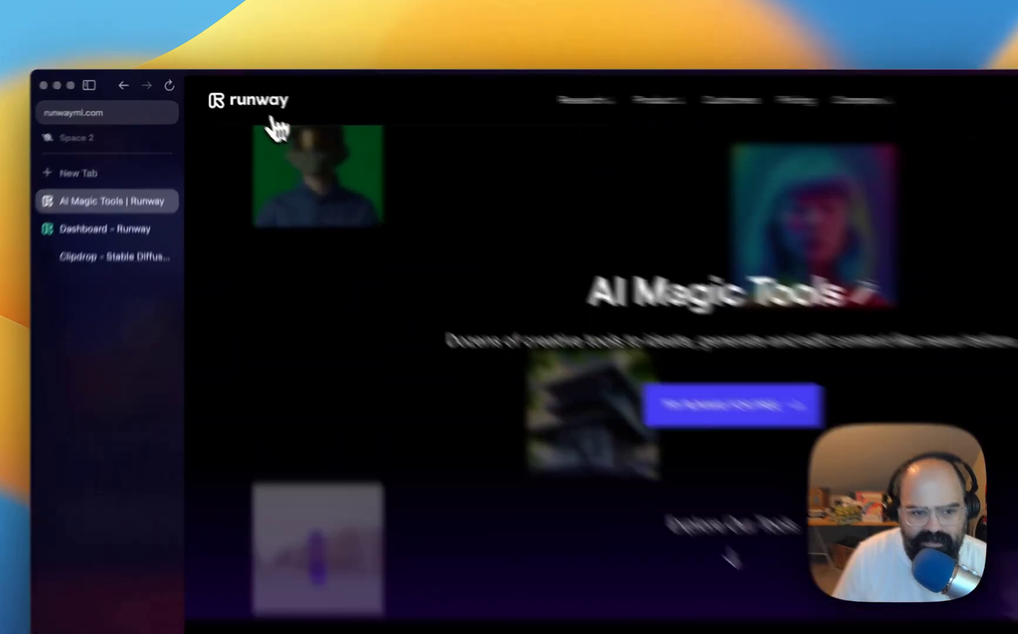
left_click(218, 90)
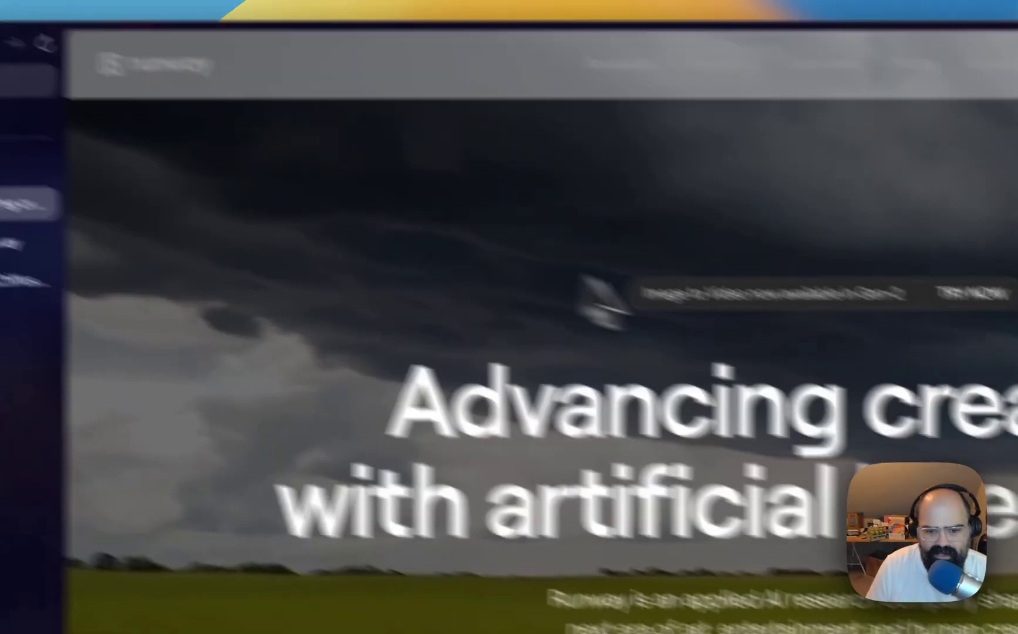
left_click_drag(705, 292, 884, 292)
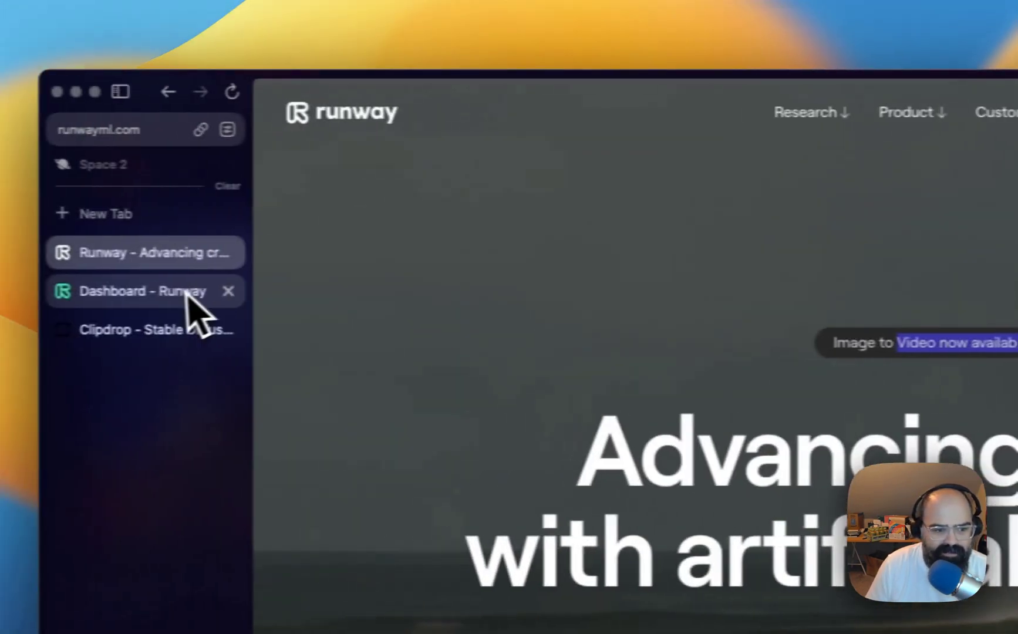
Open Runway's Image to Video tool from the dashboard, then go to Clipdrop's Stable Diffusion XL page.
left_click(187, 292)
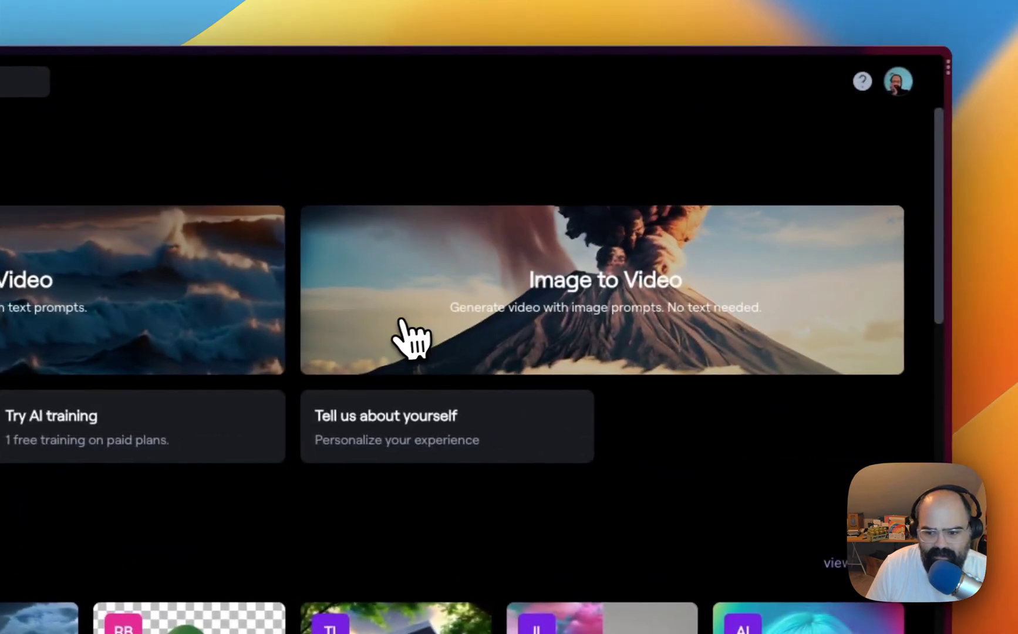
left_click(906, 334)
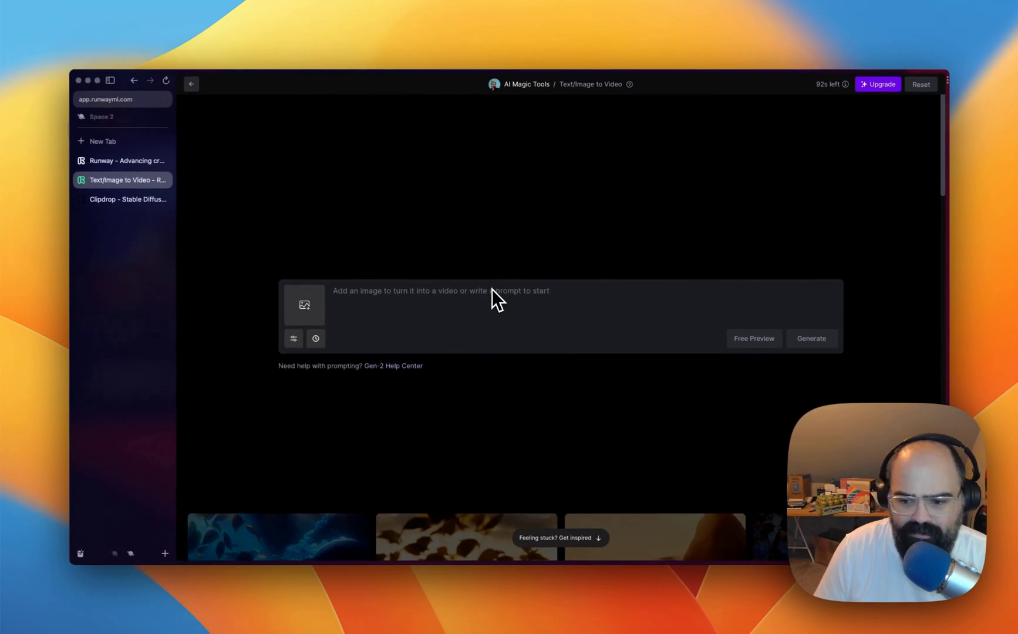
left_click(117, 199)
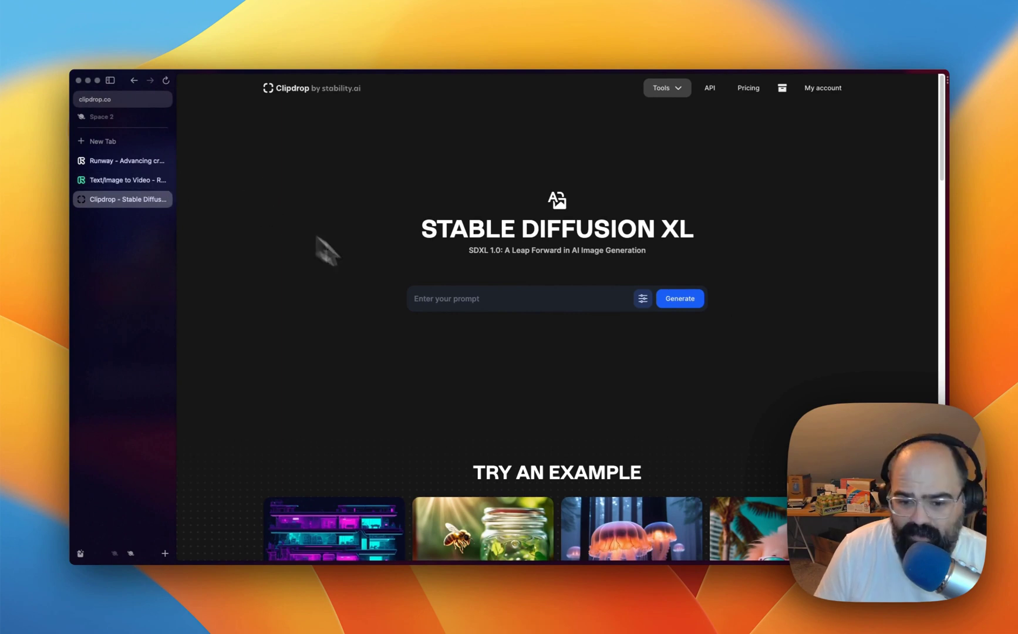
Generate Stable Diffusion XL images of a family of four walking in the woods with picnic food.
left_click(465, 298)
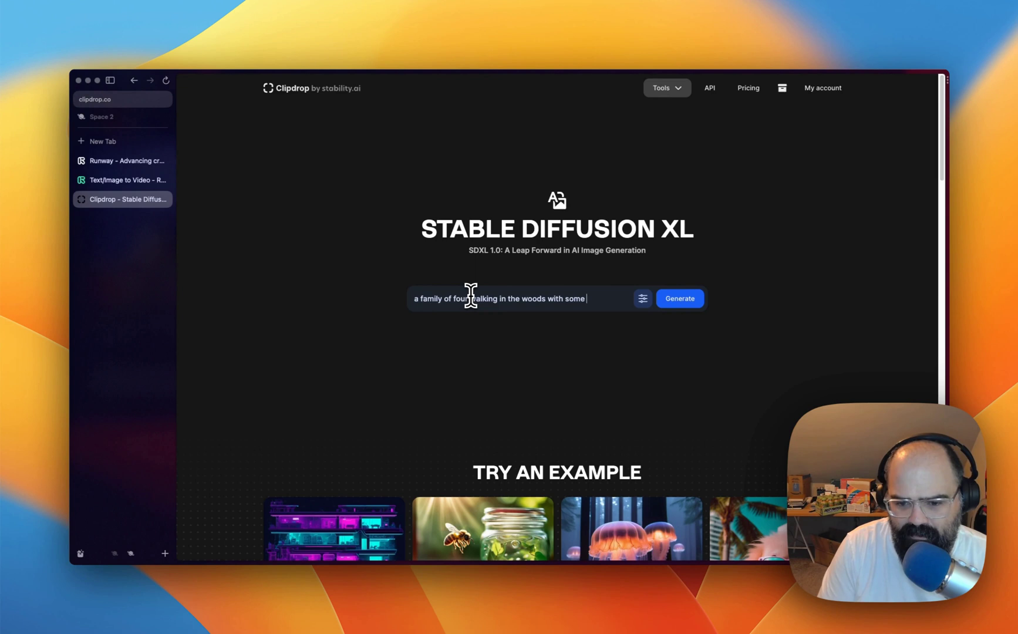
type("et ready for a pic")
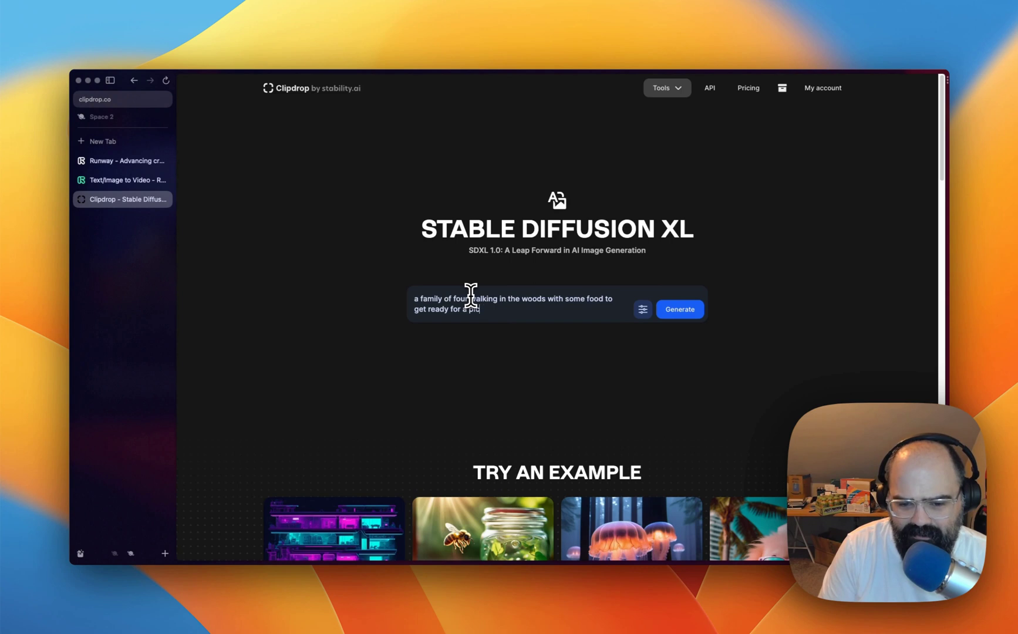
key("Return")
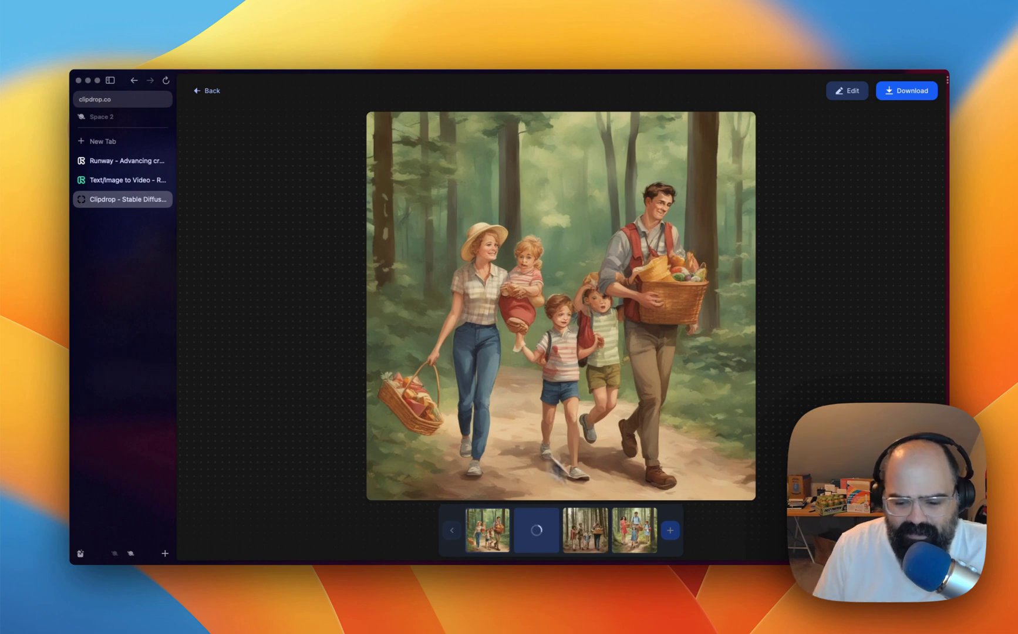
Preview the generated family picnic images one by one.
left_click(596, 530)
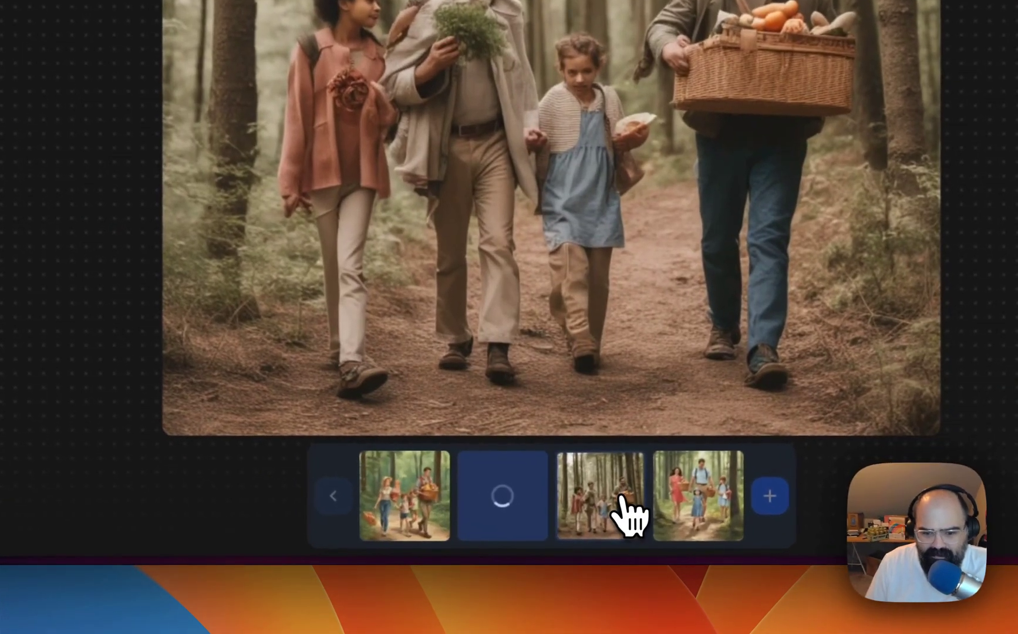
left_click(667, 495)
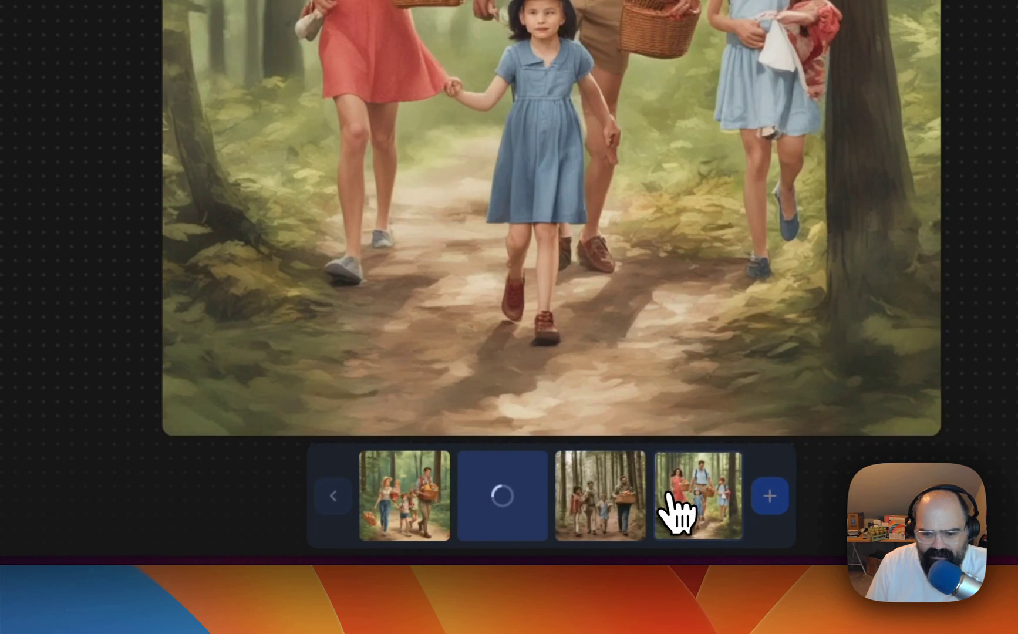
left_click(531, 511)
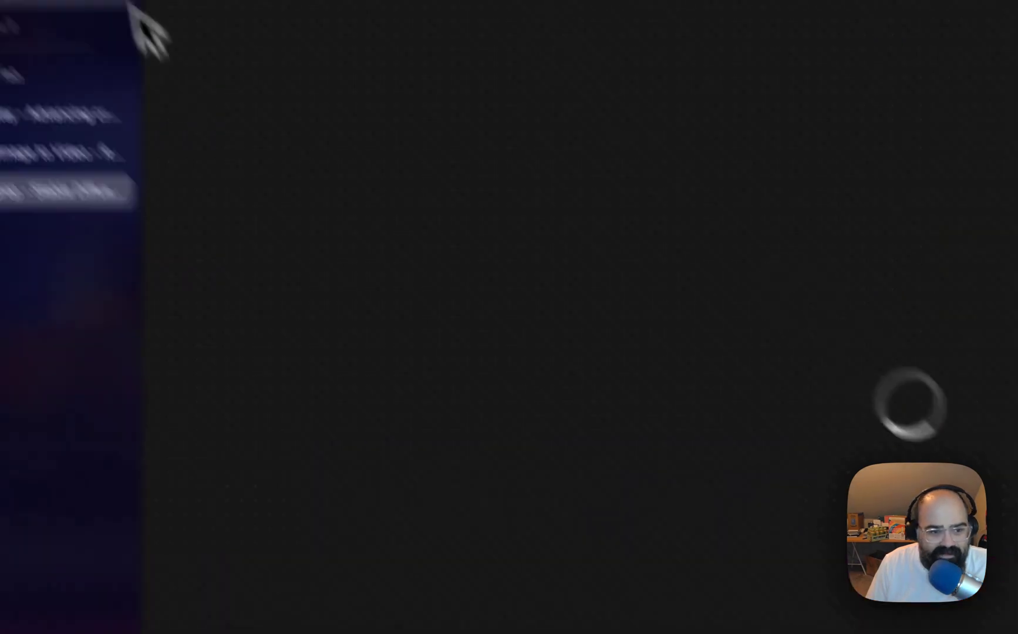
Replace the prompt with a group of cats walking through a forest, generate, and download the image.
triple_click(608, 423)
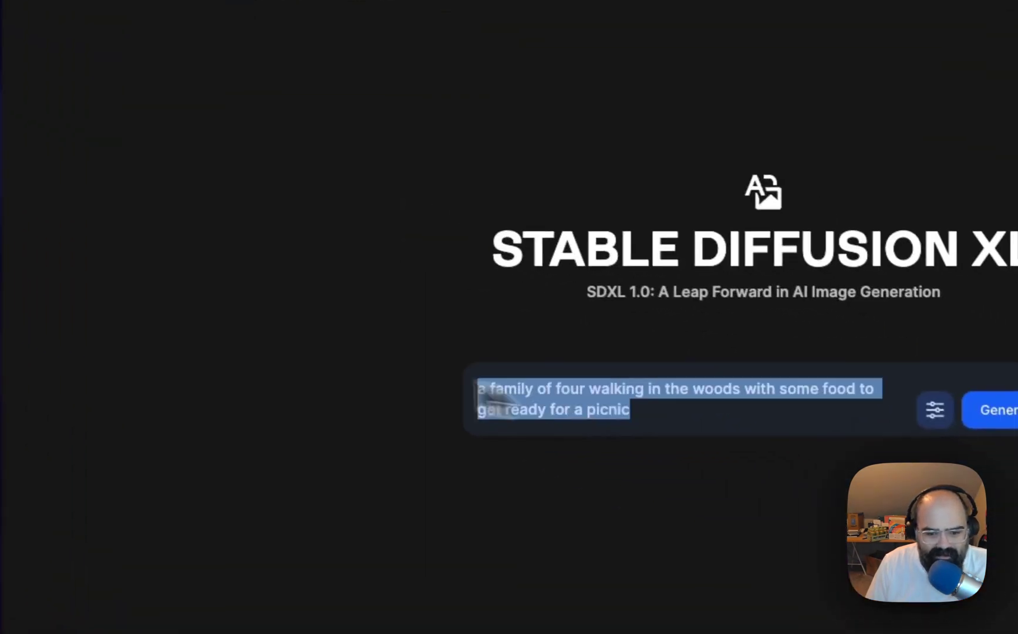
left_click(682, 418)
type("can")
triple_click(522, 320)
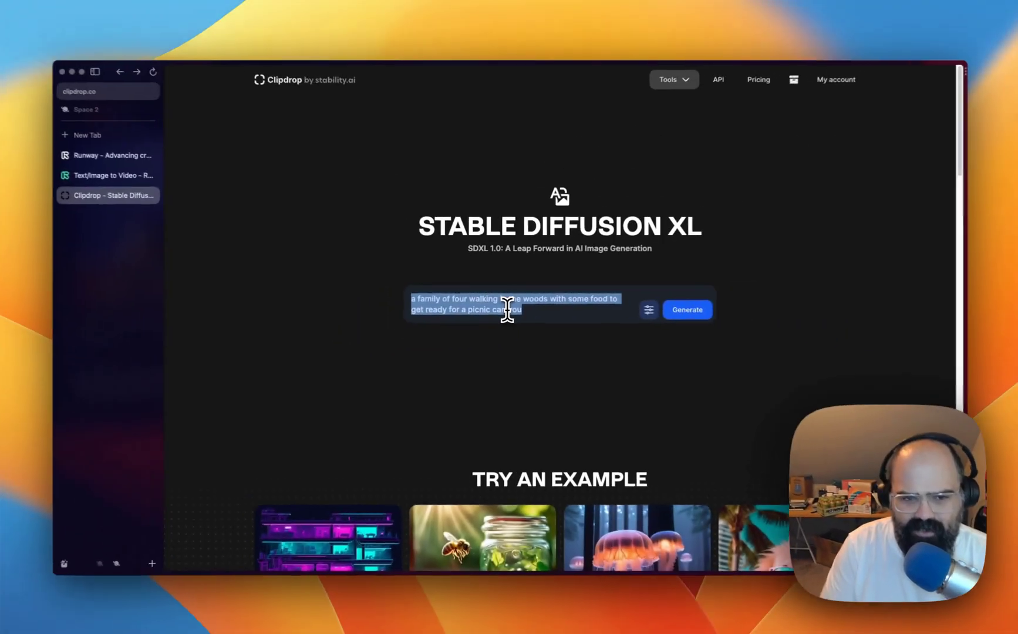
type("a group of cats walking in the")
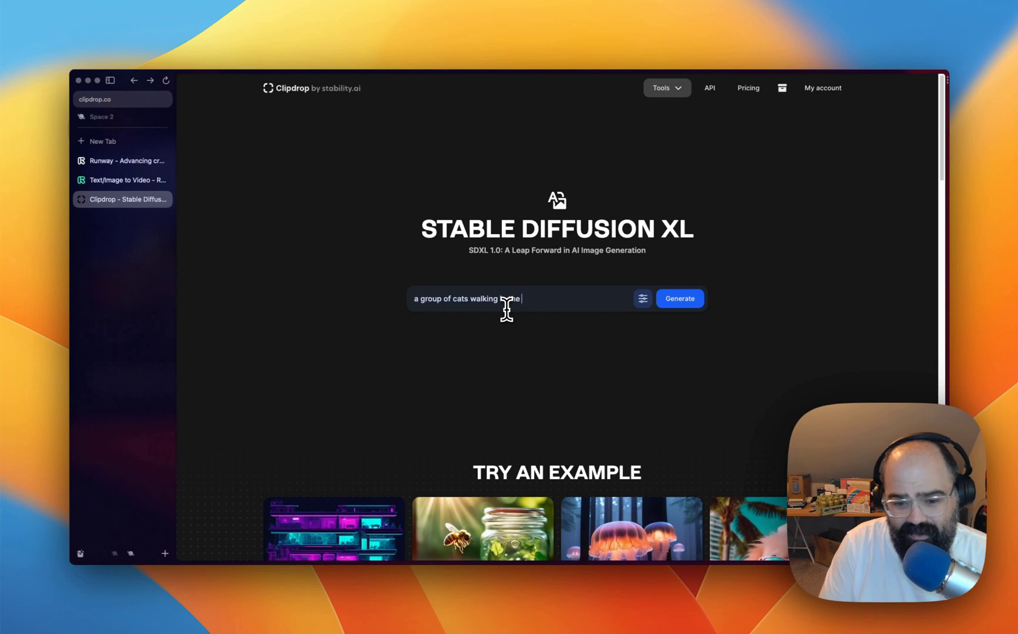
type("forest looking for their")
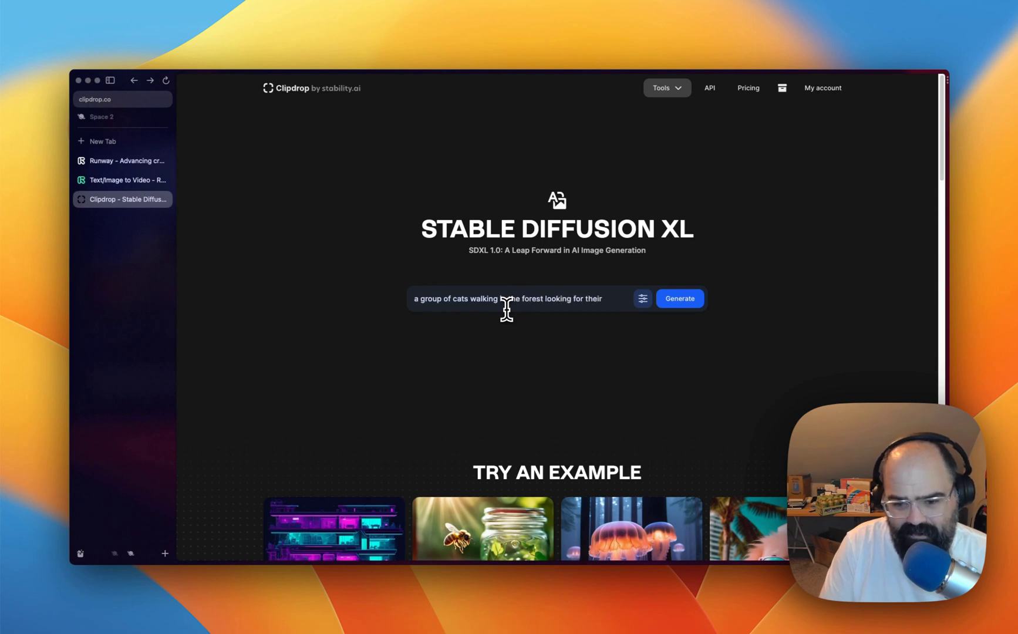
key("Return")
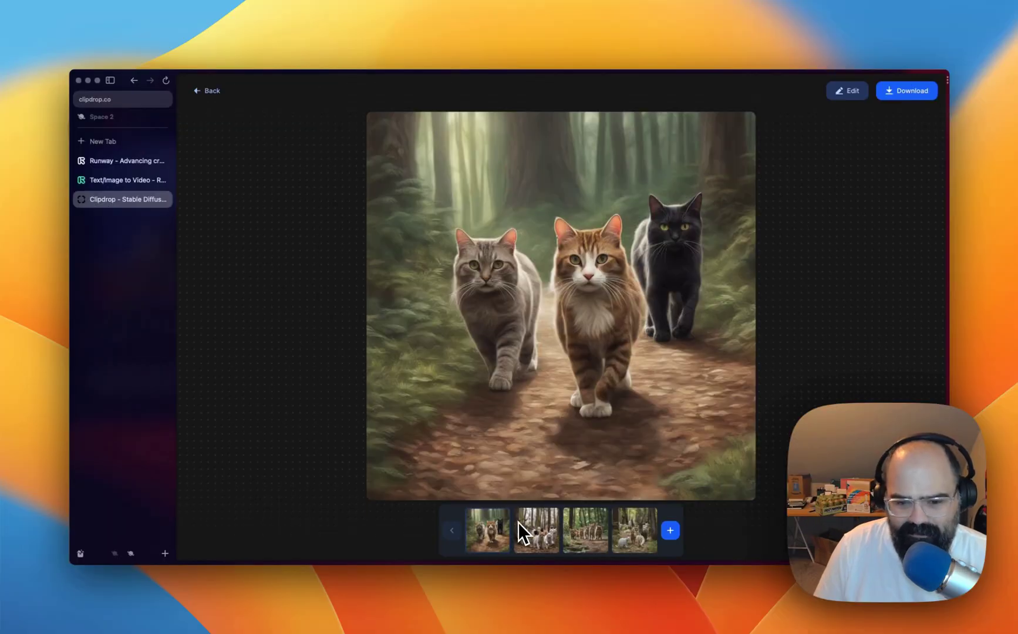
left_click(911, 93)
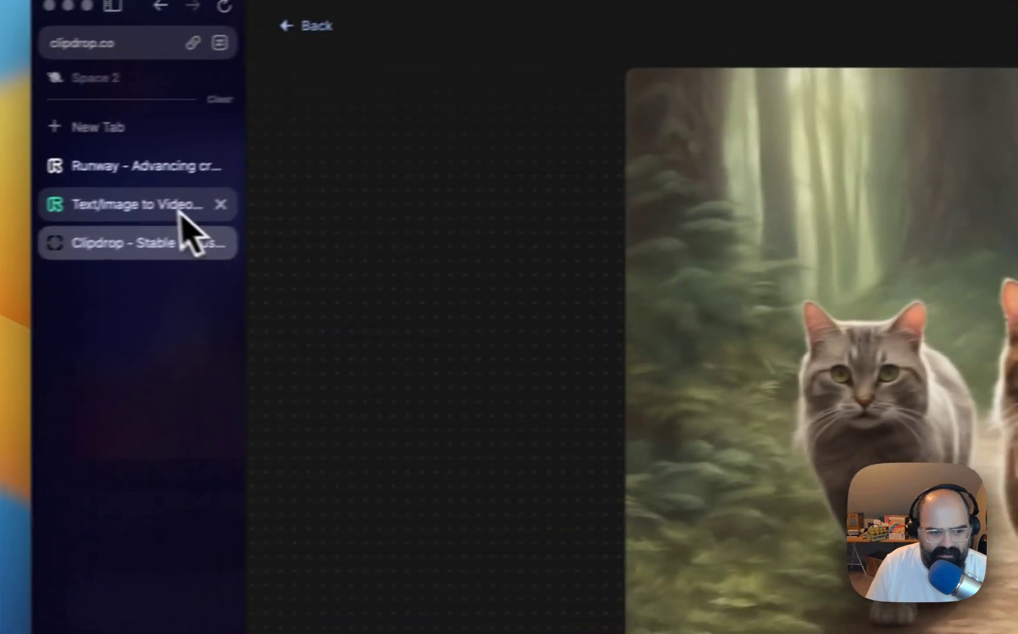
left_click(179, 211)
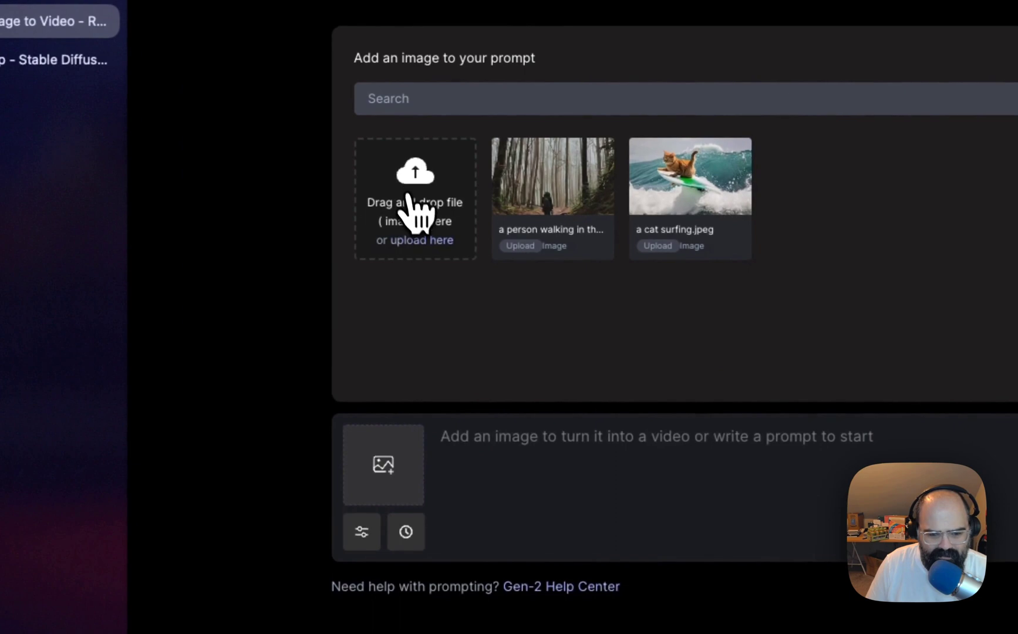
Upload the downloaded cats-in-forest image from Downloads and generate a Gen-2 video from it.
left_click(406, 191)
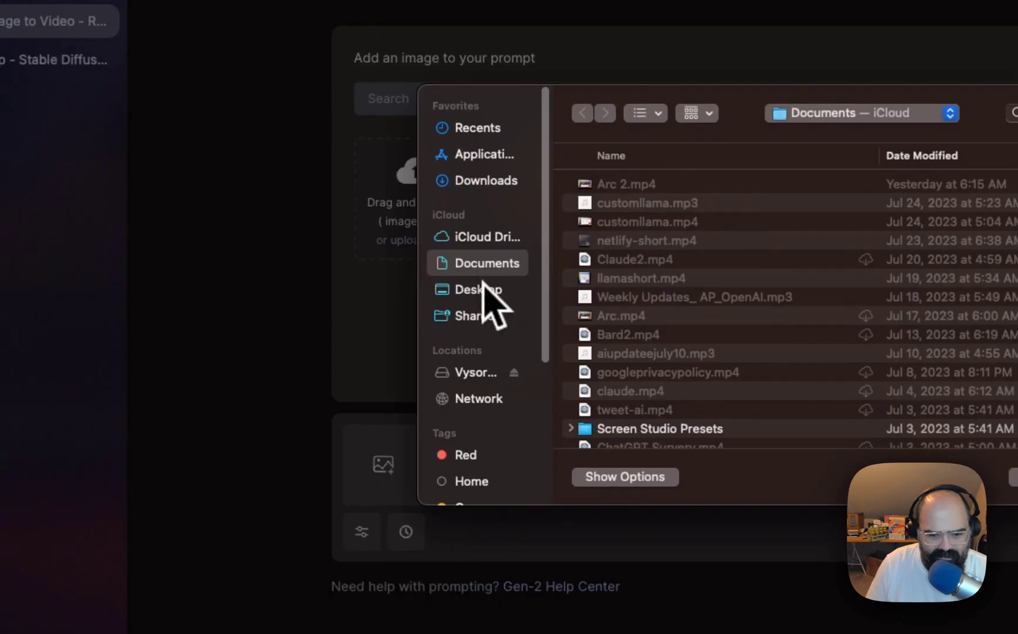
left_click(479, 177)
double_click(626, 183)
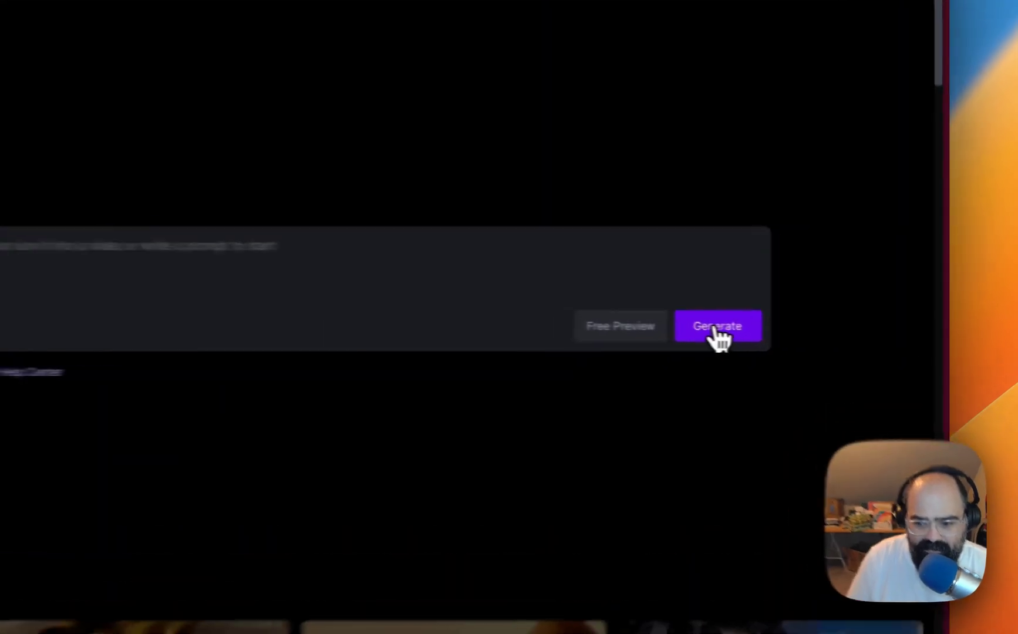
left_click(730, 330)
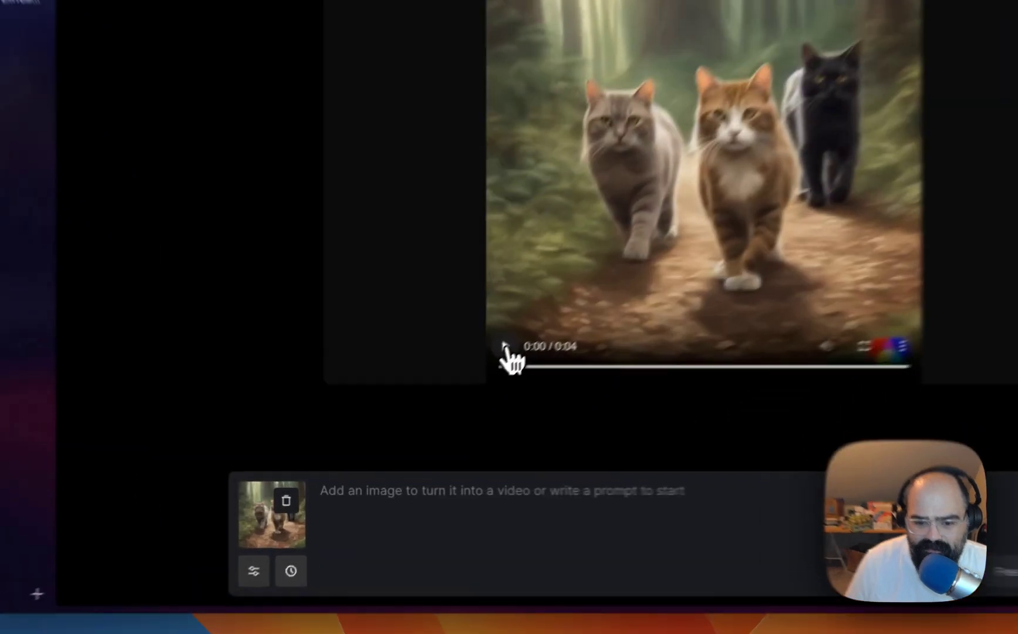
Play the 4-second cats forest video, then return to the Runway Home dashboard.
left_click(443, 406)
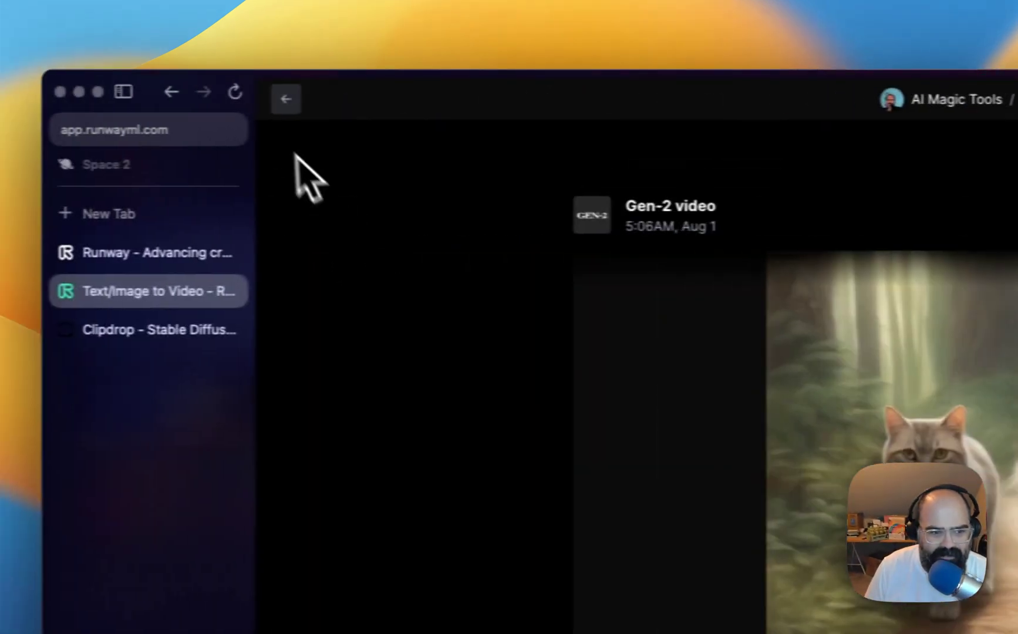
left_click(320, 129)
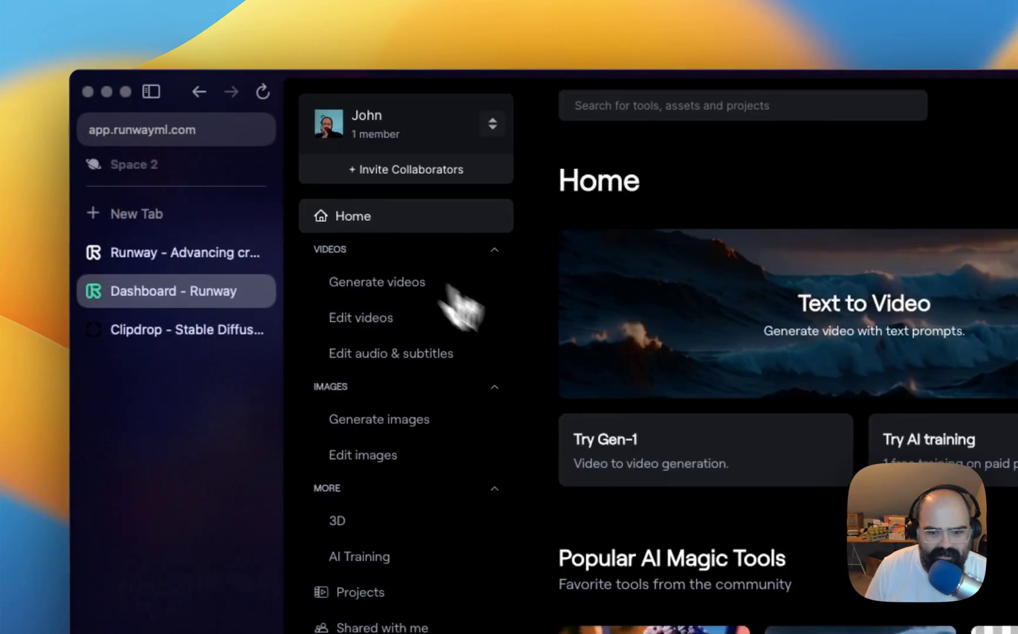
Generate a Gen-2 video from the prompt 'a sky getting dark and starting to rain'.
left_click(375, 282)
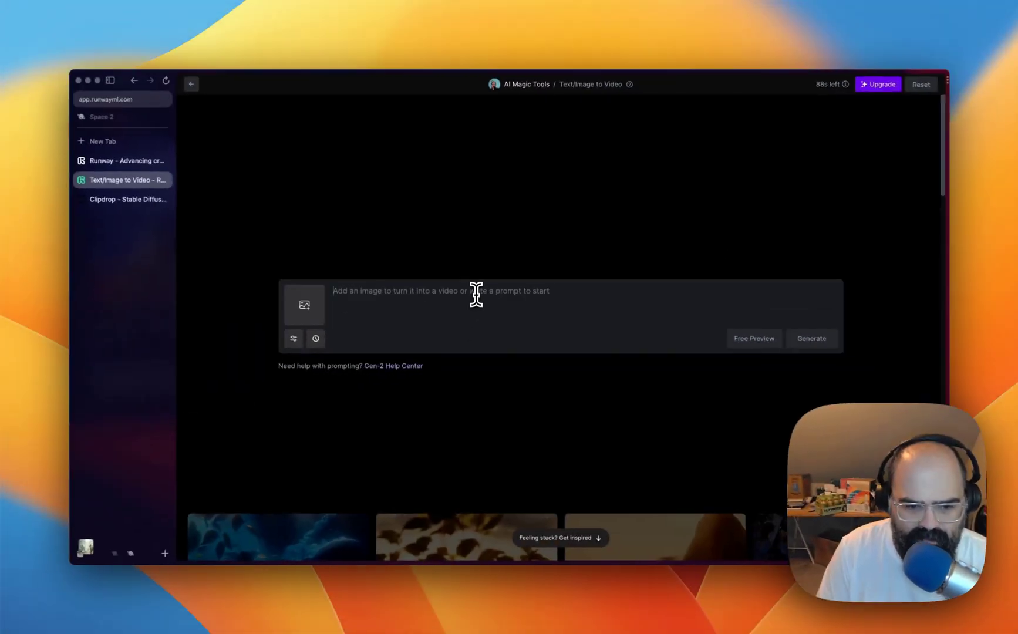
type("a")
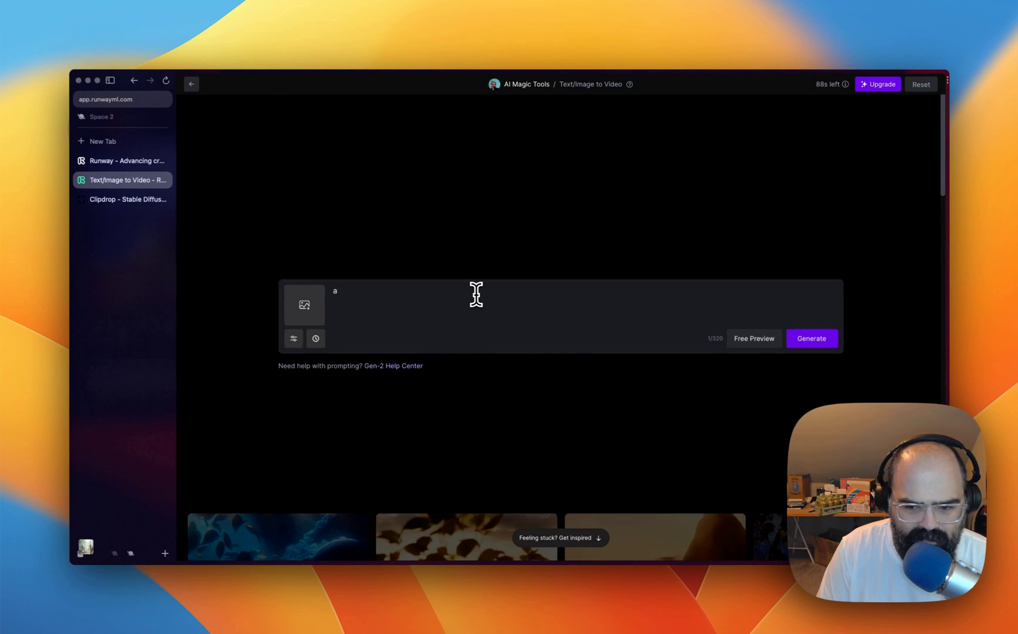
type(" sky")
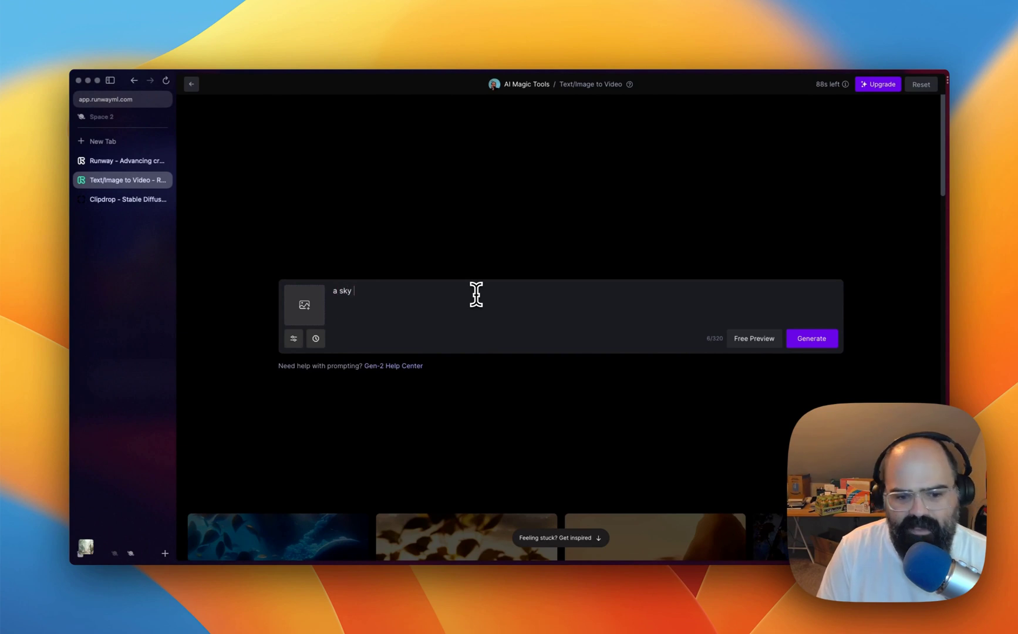
type(" getting ")
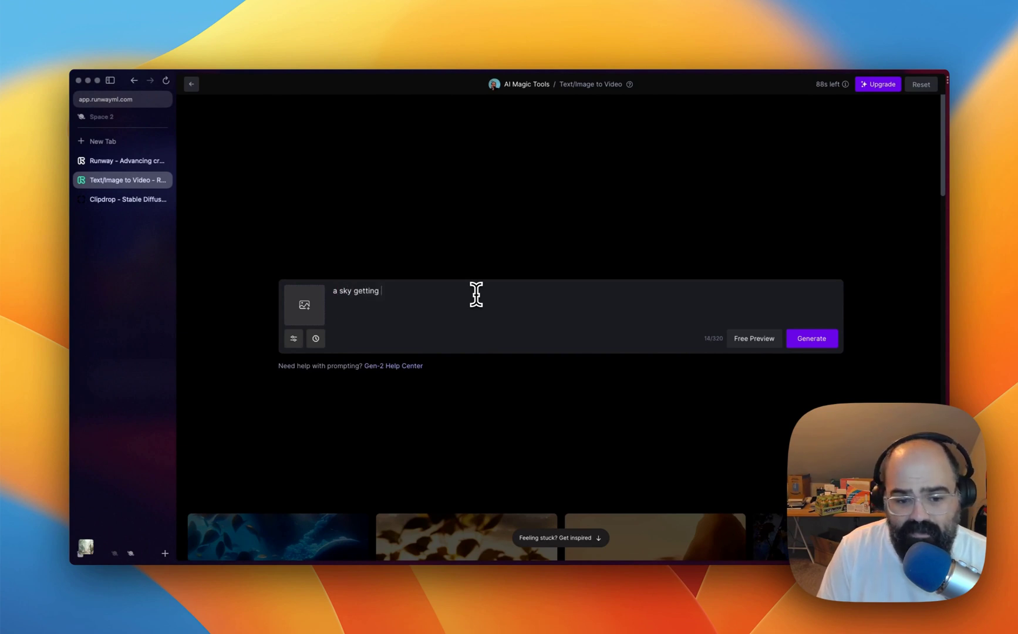
type("dark and starting to rain")
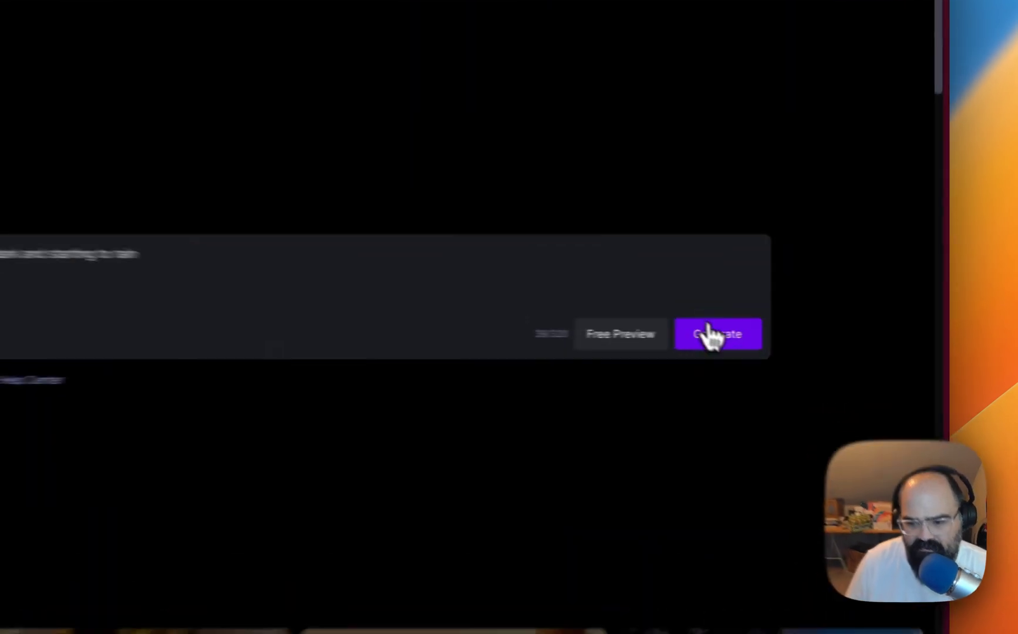
left_click(811, 338)
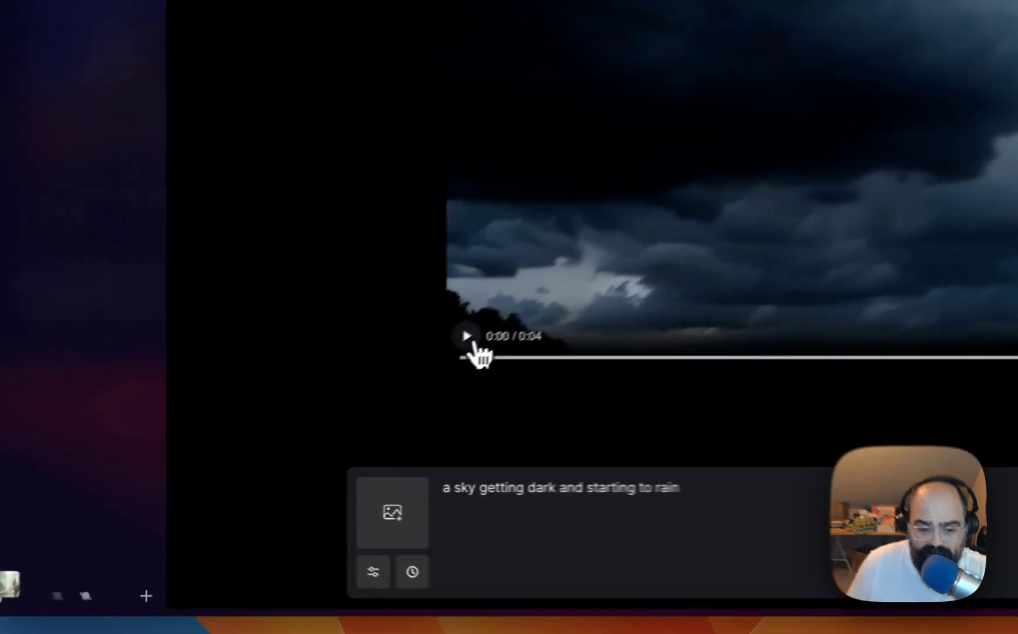
Play back the finished 4-second clip of dark storm clouds.
left_click(474, 345)
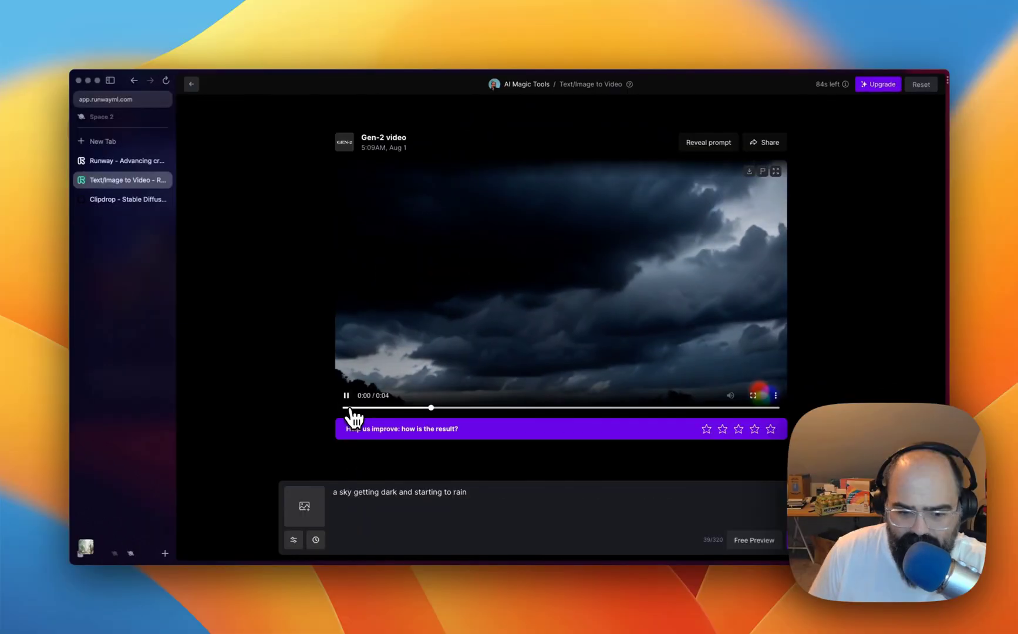